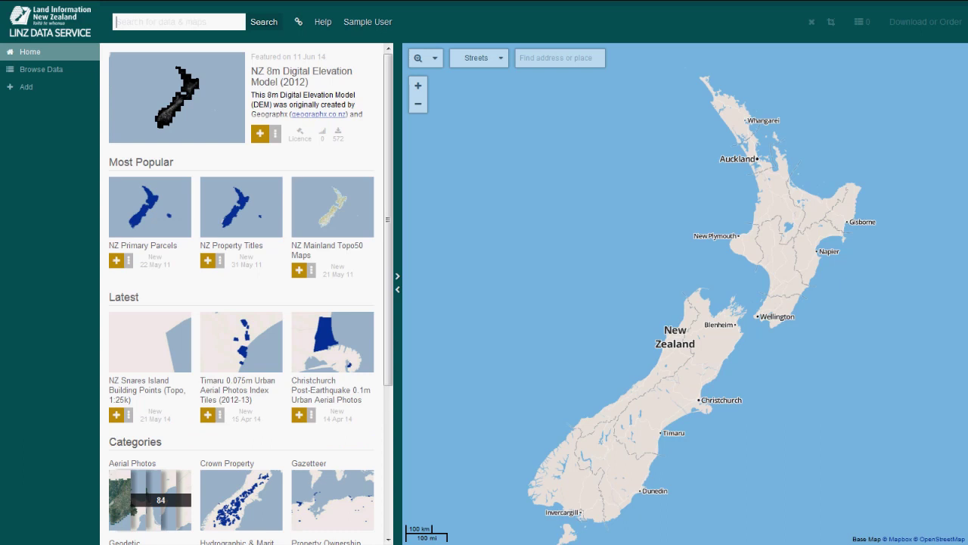
# Search the catalogue for layers matching 'auckland'.
pyautogui.write('Auckl')
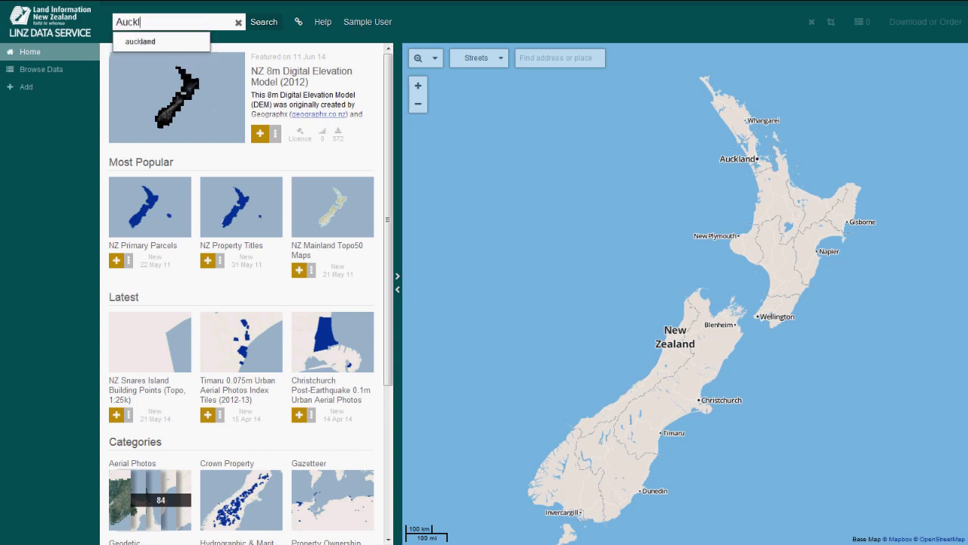
pyautogui.press('Down')
pyautogui.press('Return')
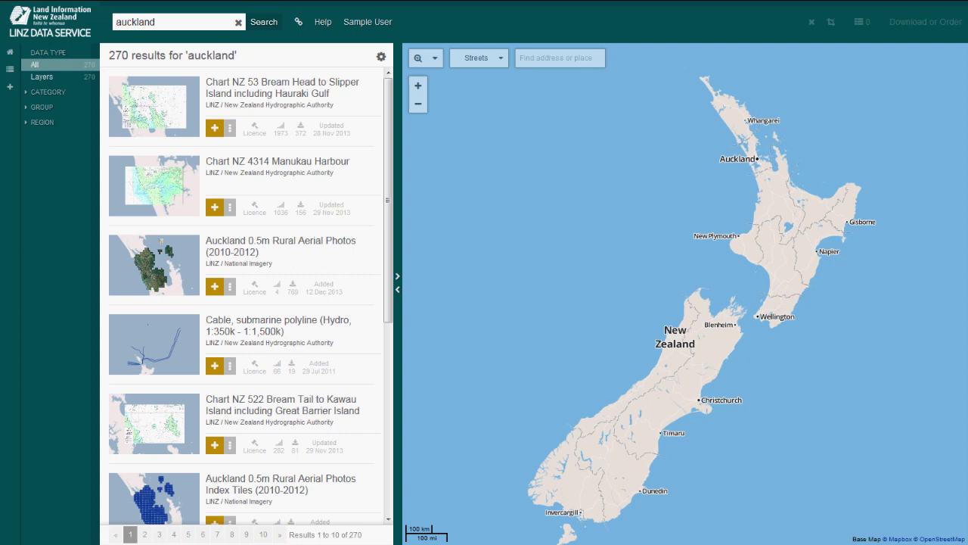
# Centre the map on Albert Street, Auckland Central, then return to the home listing.
pyautogui.click(560, 58)
pyautogui.write('A')
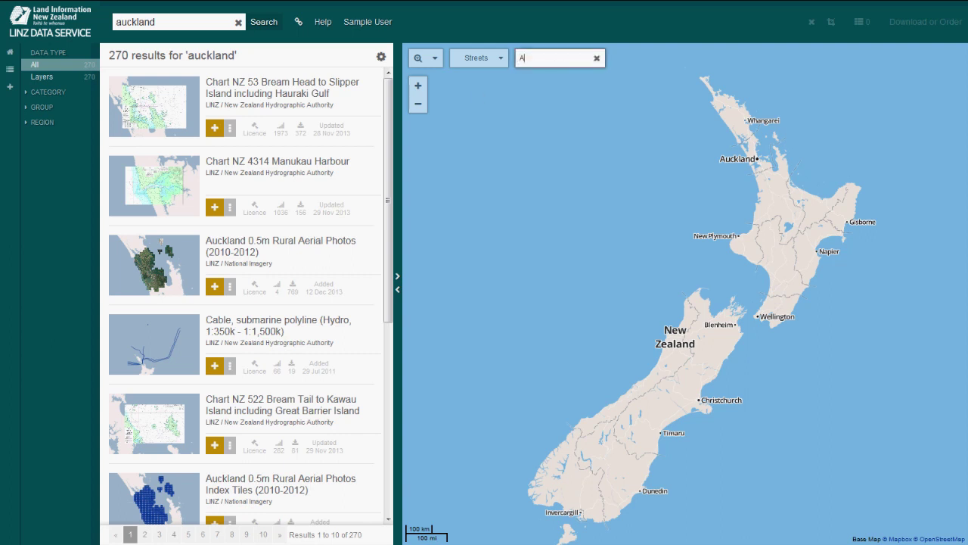
pyautogui.write('lbe')
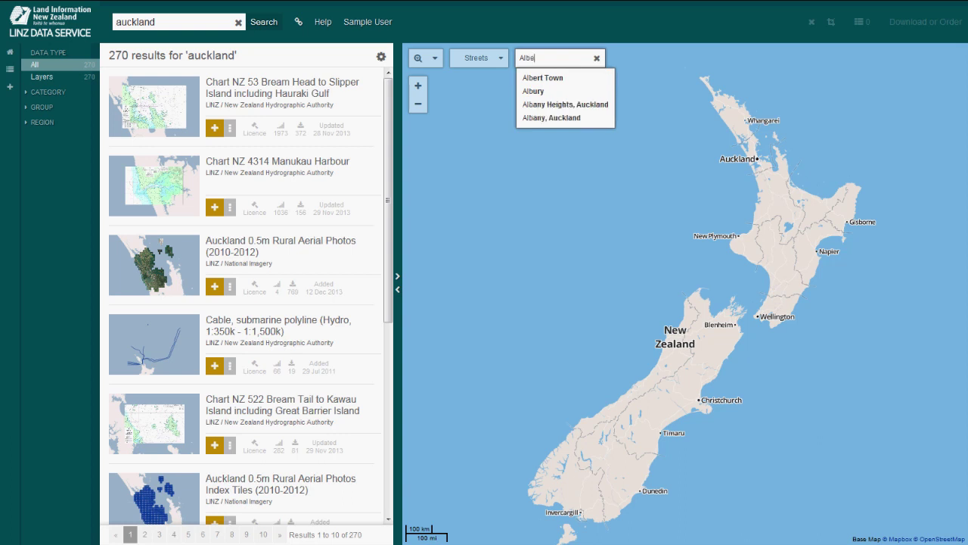
pyautogui.write('rt ')
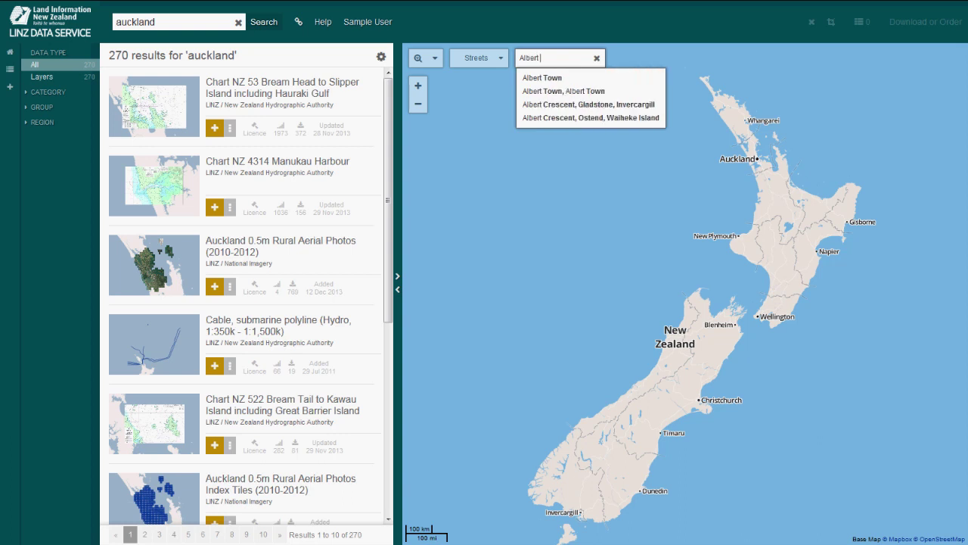
pyautogui.write('S')
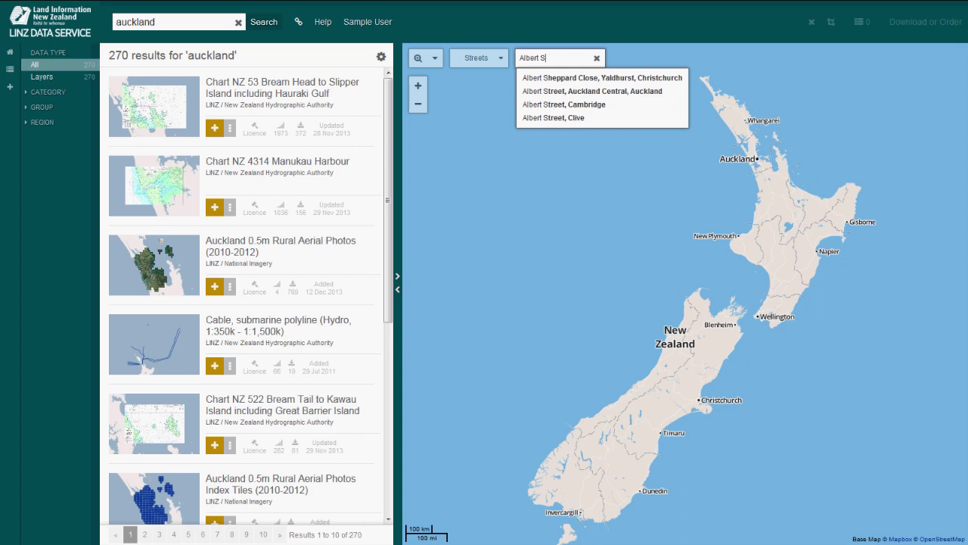
pyautogui.press('Down')
pyautogui.press('Down')
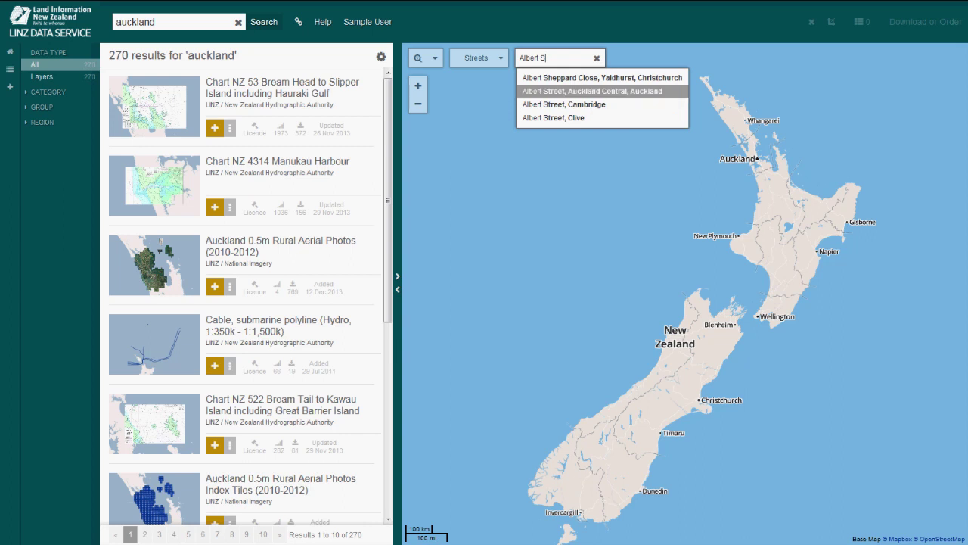
pyautogui.press('Return')
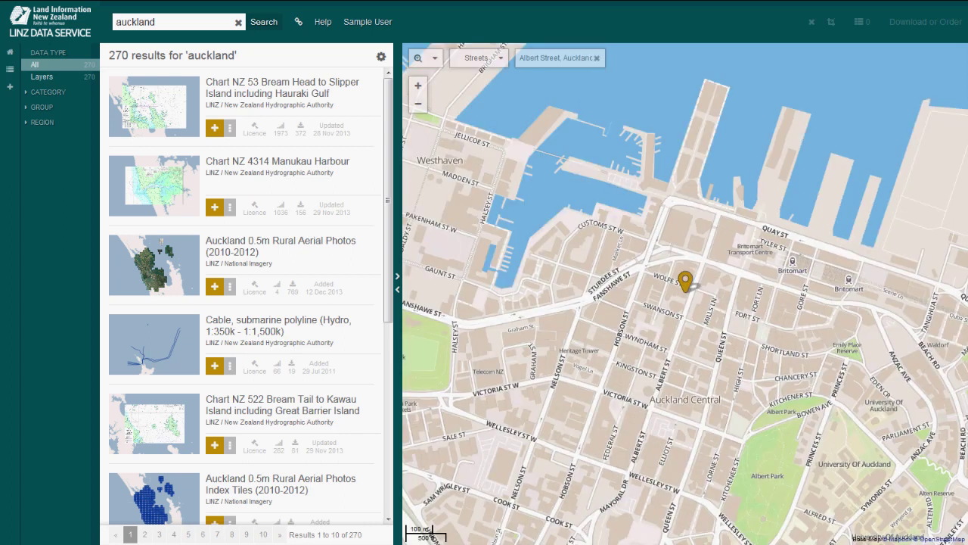
pyautogui.click(10, 51)
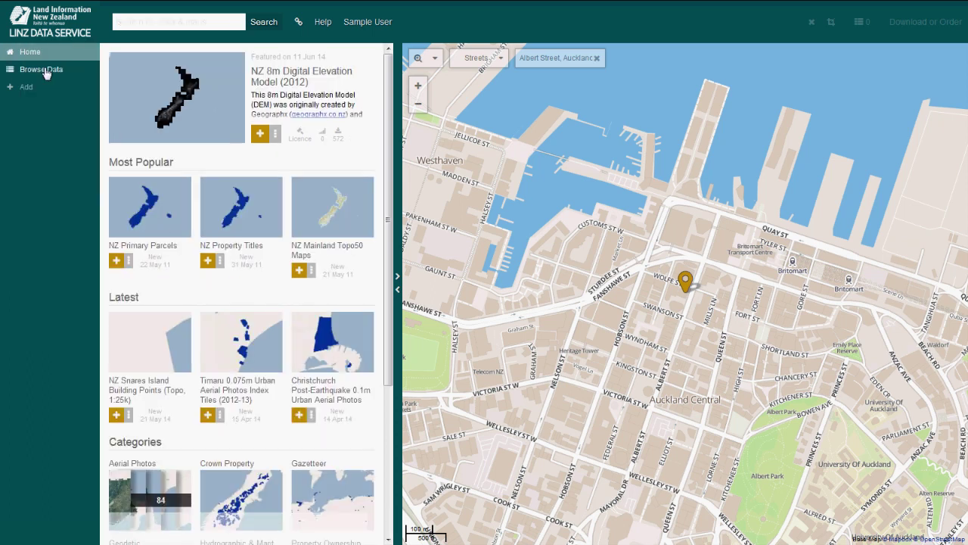
# Browse the full data catalogue, filtering by All data types and then Documents only.
pyautogui.click(44, 70)
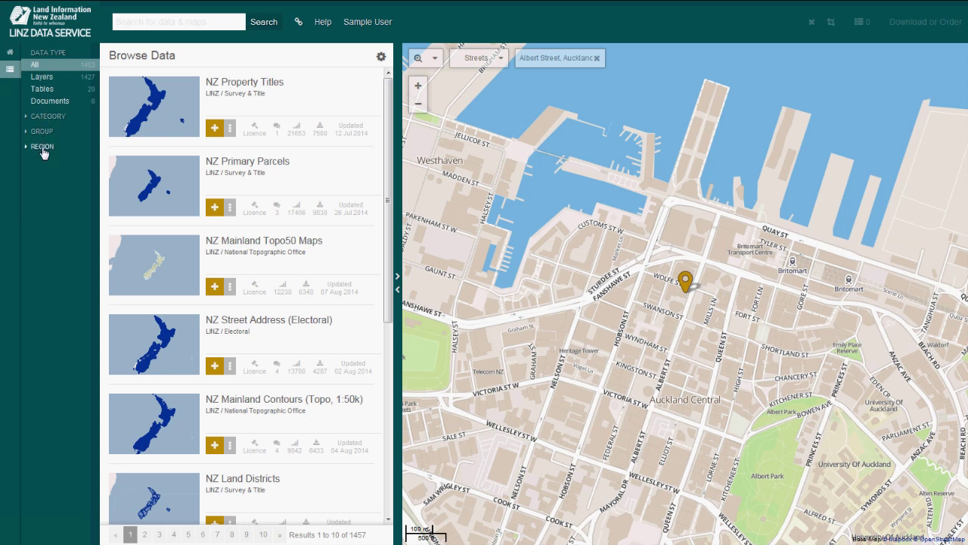
pyautogui.click(46, 69)
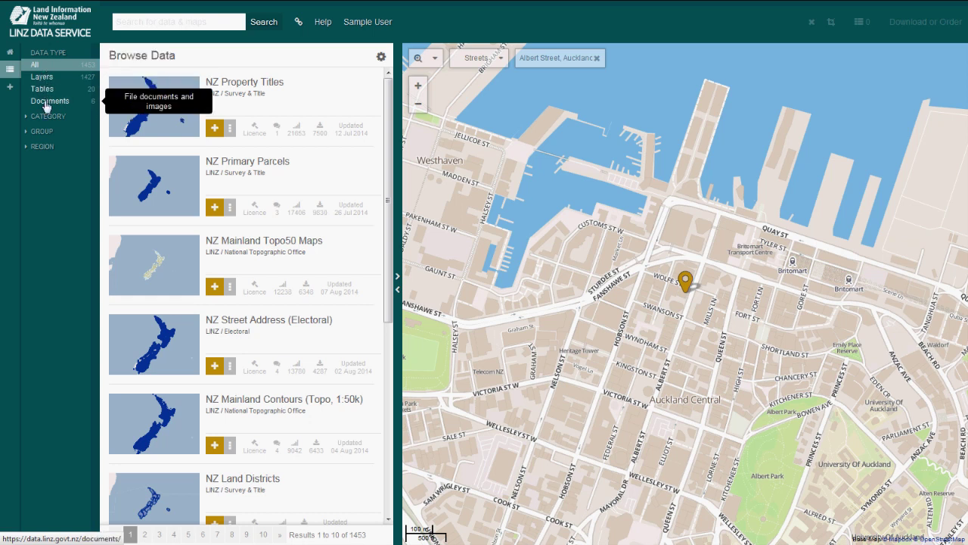
pyautogui.click(45, 104)
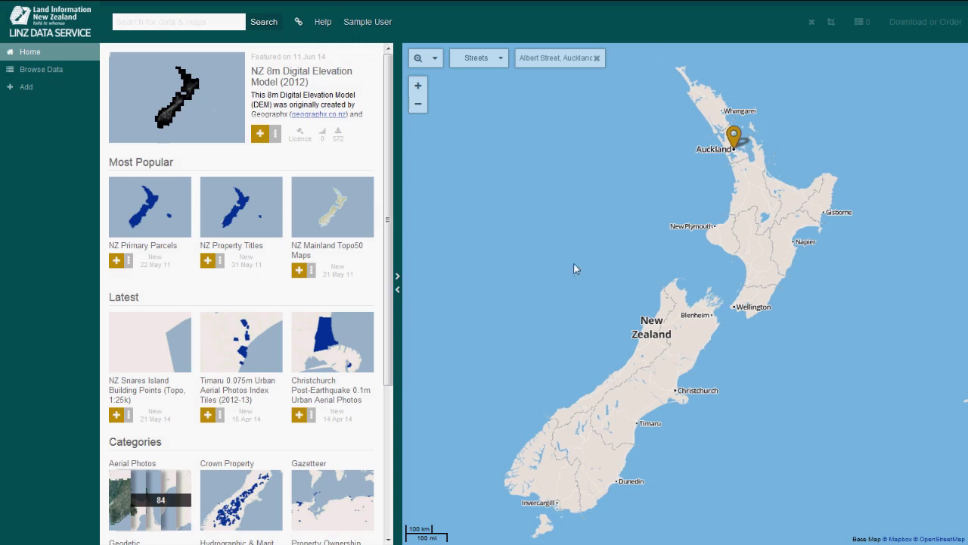
# Switch the map between hidden, full-screen and split layouts beside the catalogue.
pyautogui.click(398, 279)
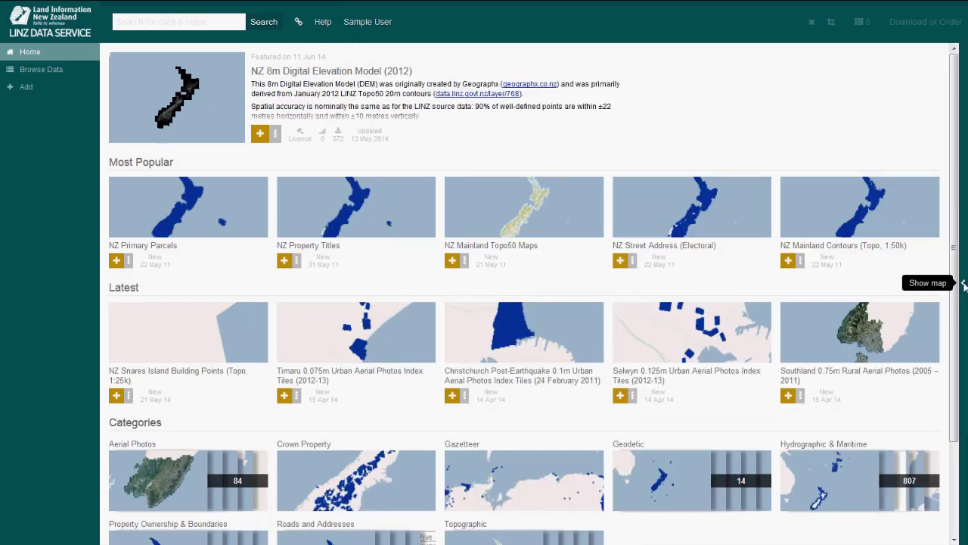
pyautogui.click(958, 283)
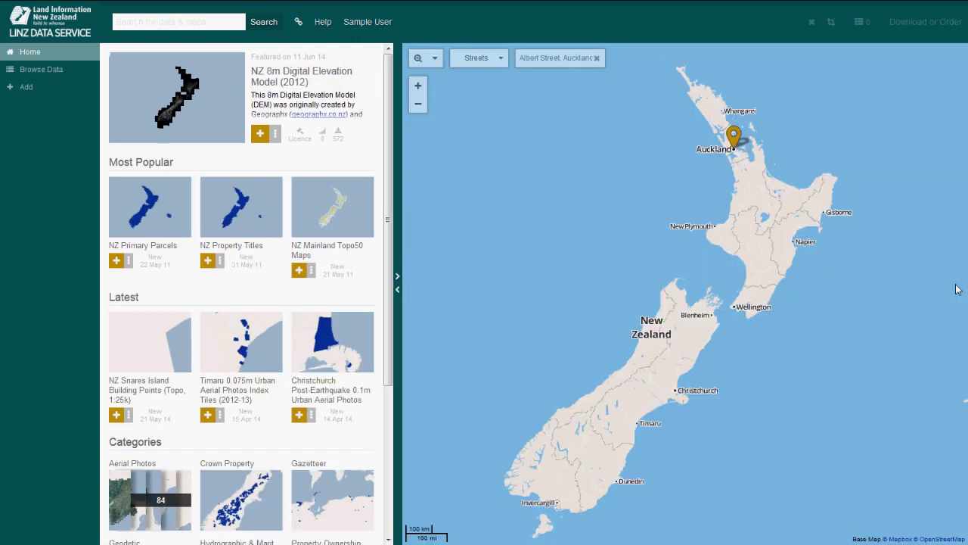
pyautogui.click(398, 290)
pyautogui.click(4, 309)
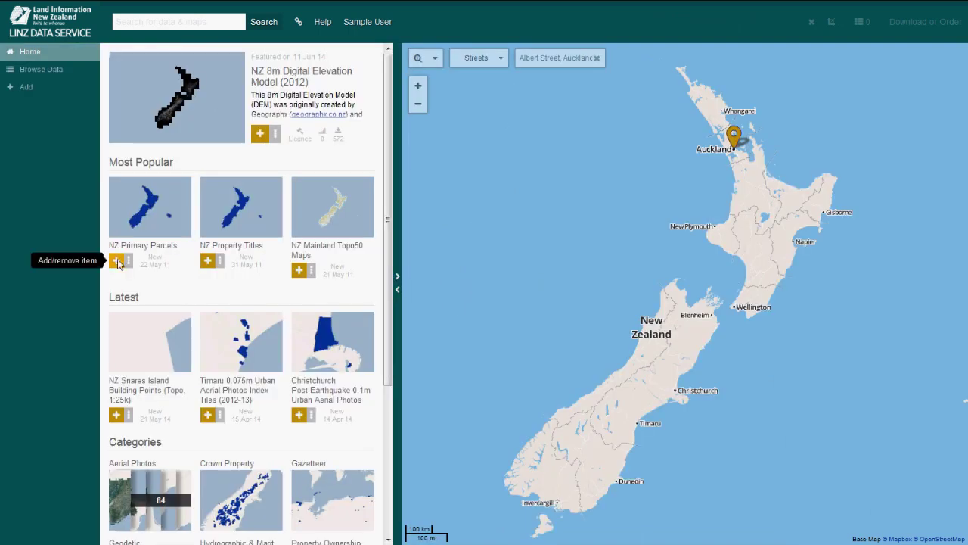
# Select NZ Primary Parcels and NZ Property Titles, leave out Topo50 Maps, and review the selection.
pyautogui.click(117, 261)
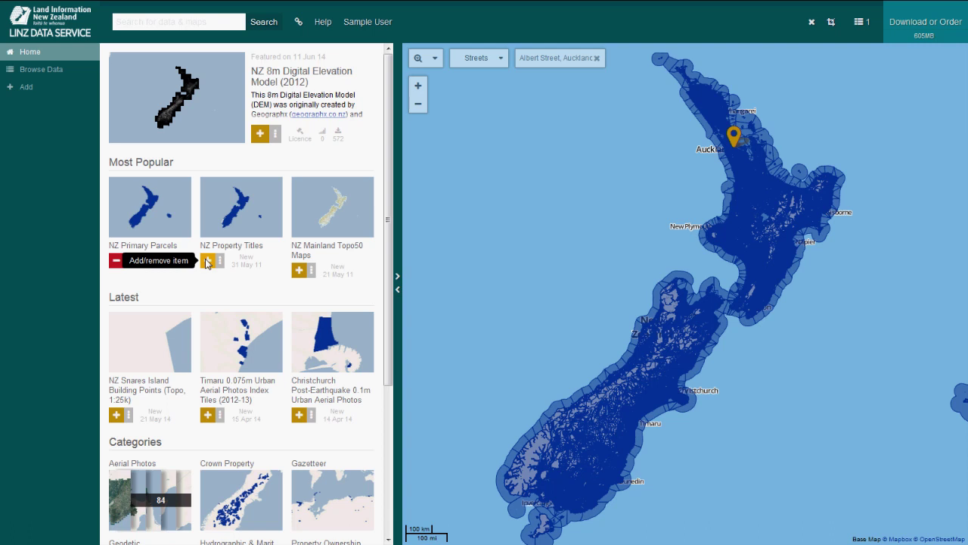
pyautogui.click(208, 261)
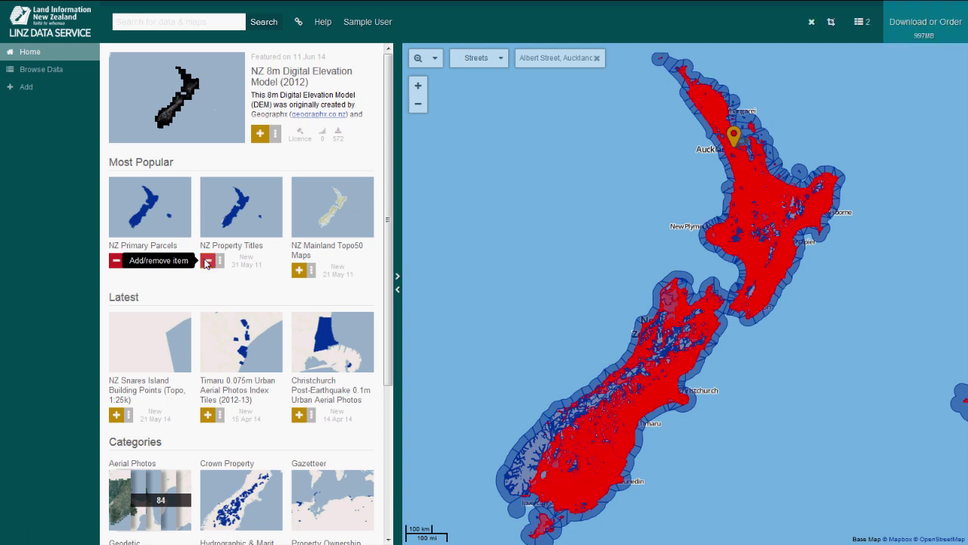
pyautogui.click(300, 271)
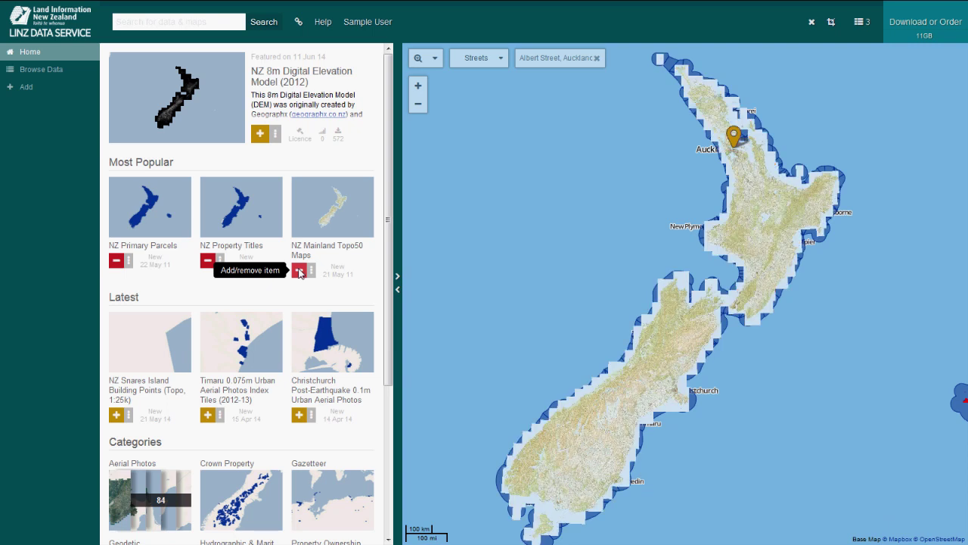
pyautogui.click(300, 272)
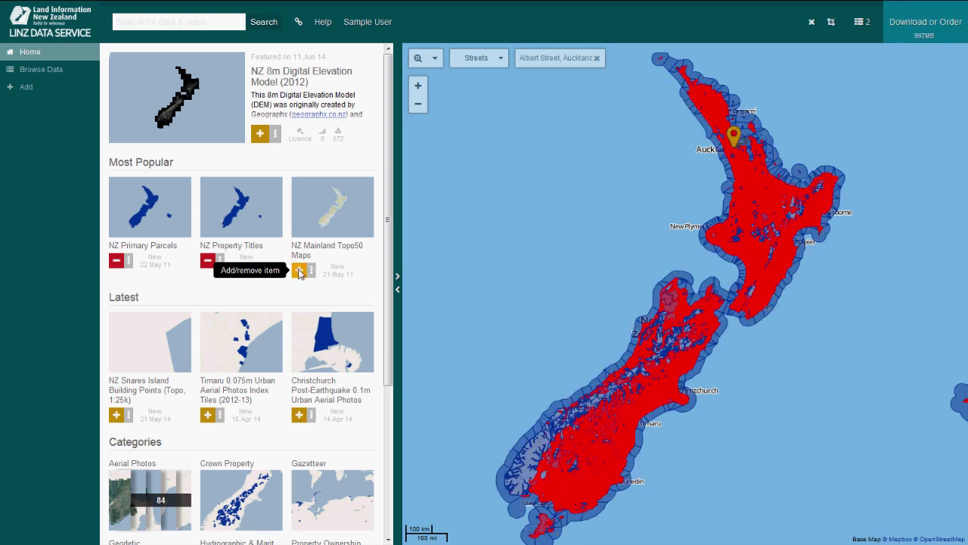
pyautogui.click(859, 29)
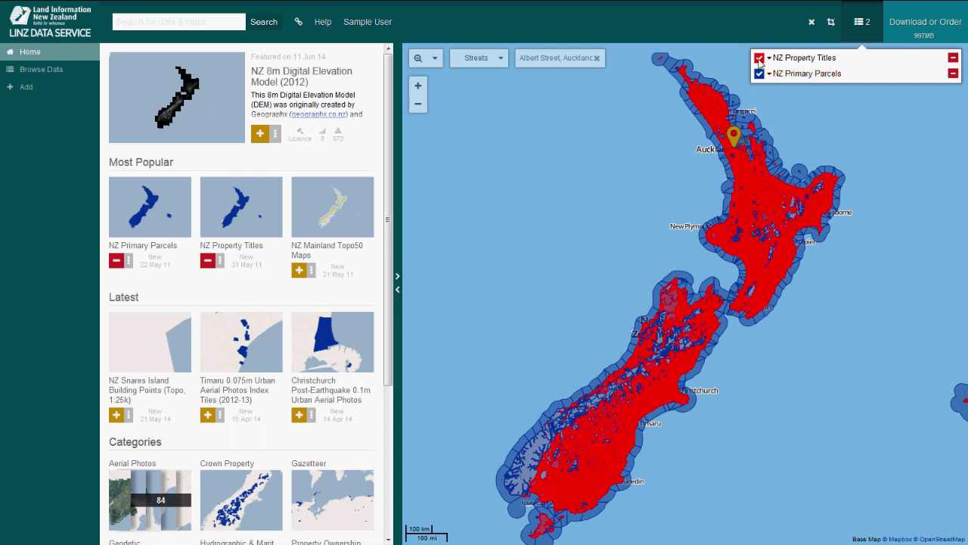
# Hide and reshow NZ Property Titles, move it below Primary Parcels, and open its options.
pyautogui.click(759, 59)
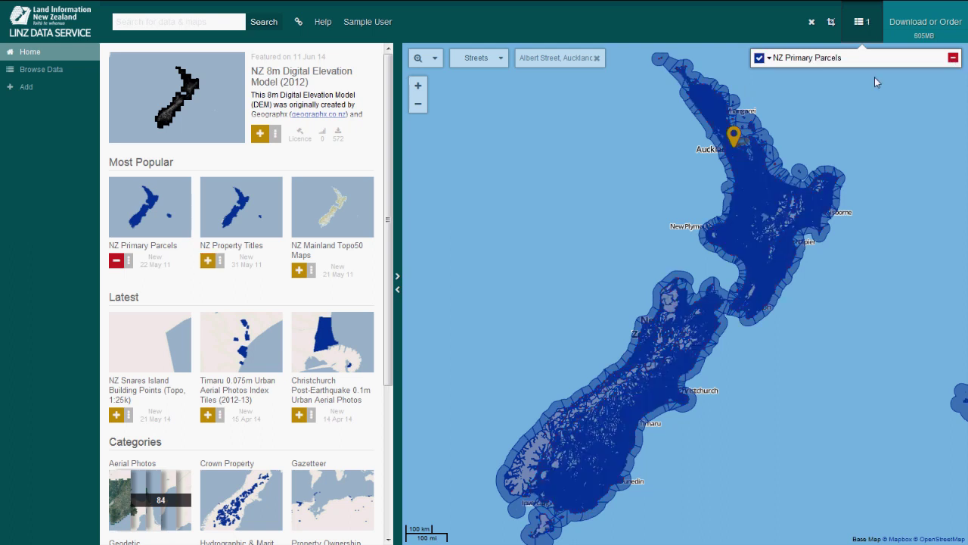
pyautogui.click(760, 59)
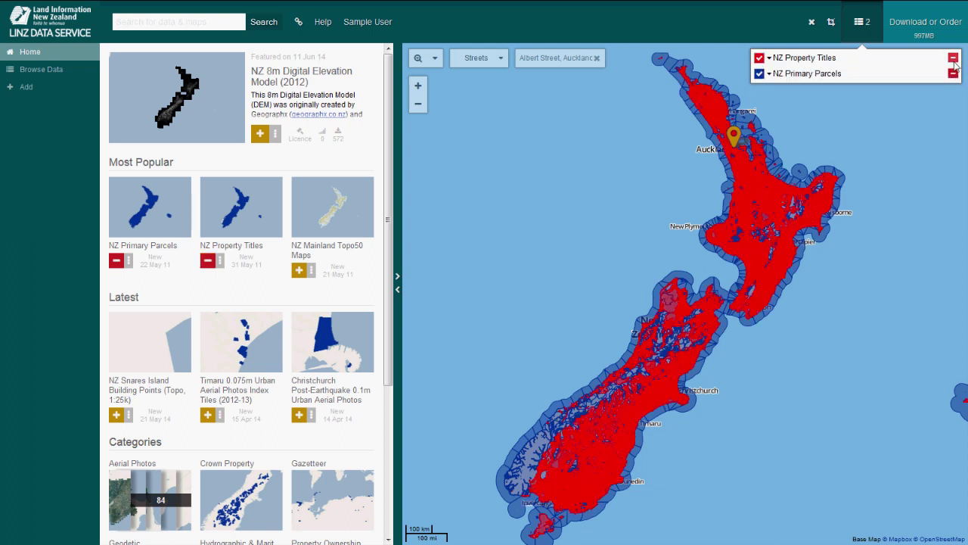
pyautogui.moveTo(804, 59); pyautogui.dragTo(806, 87)
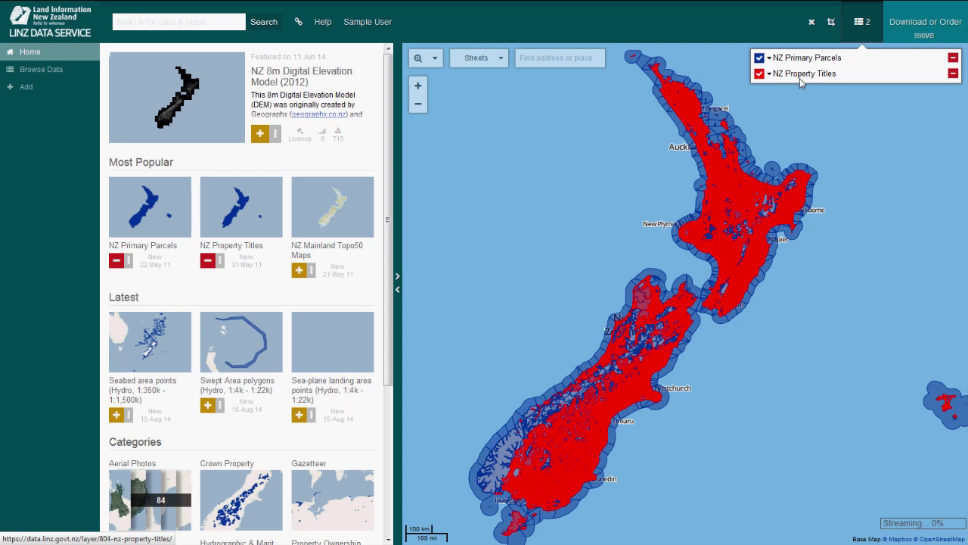
pyautogui.click(801, 80)
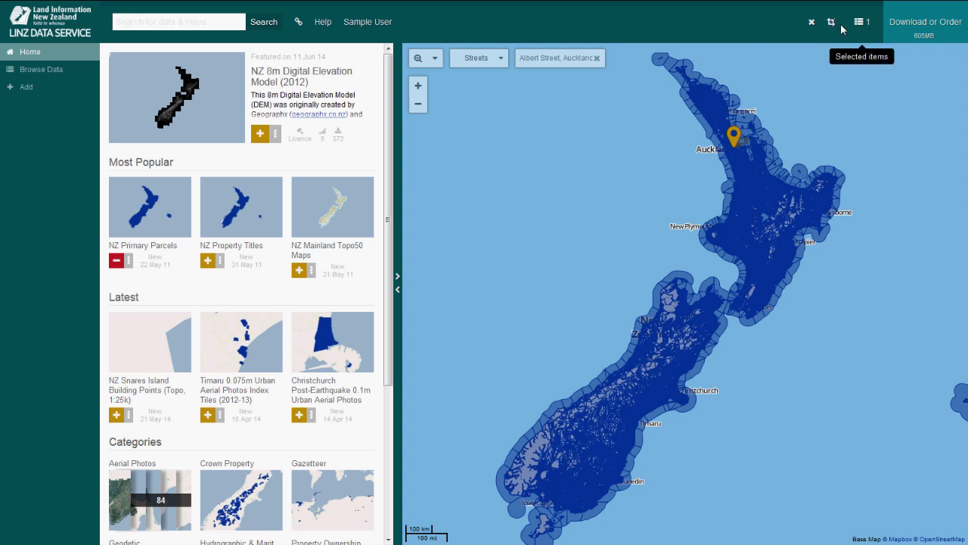
# Draw a Box Crop over the northern North Island, then clear it.
pyautogui.click(831, 23)
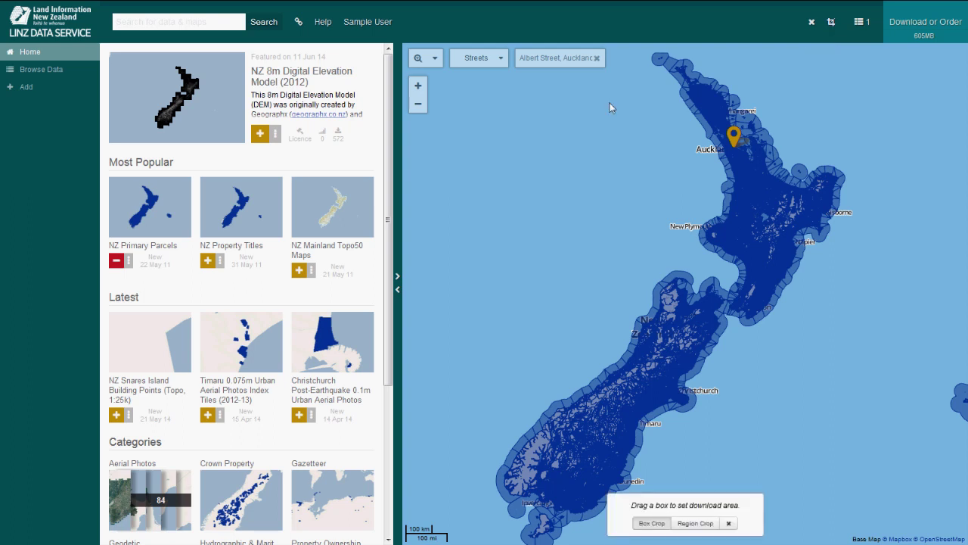
pyautogui.moveTo(604, 95); pyautogui.dragTo(864, 214)
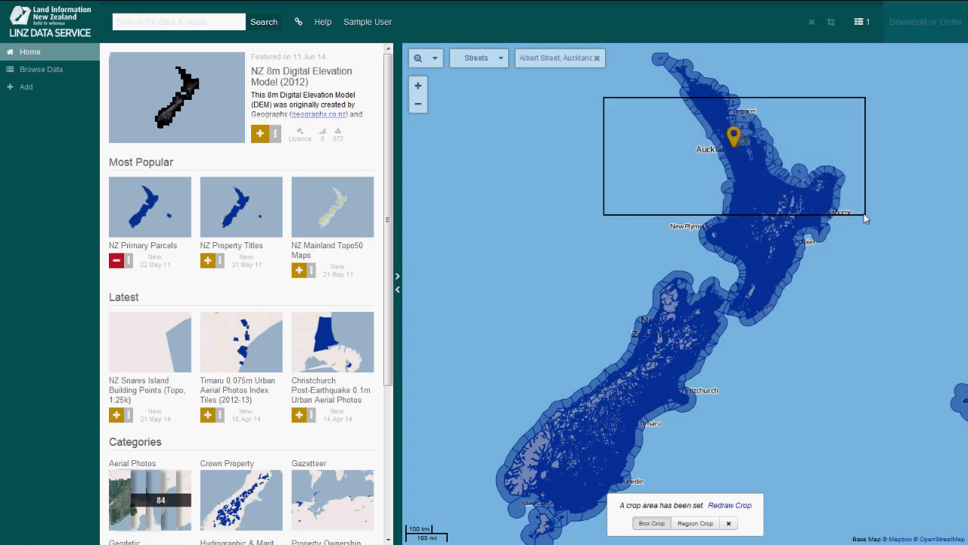
pyautogui.click(832, 23)
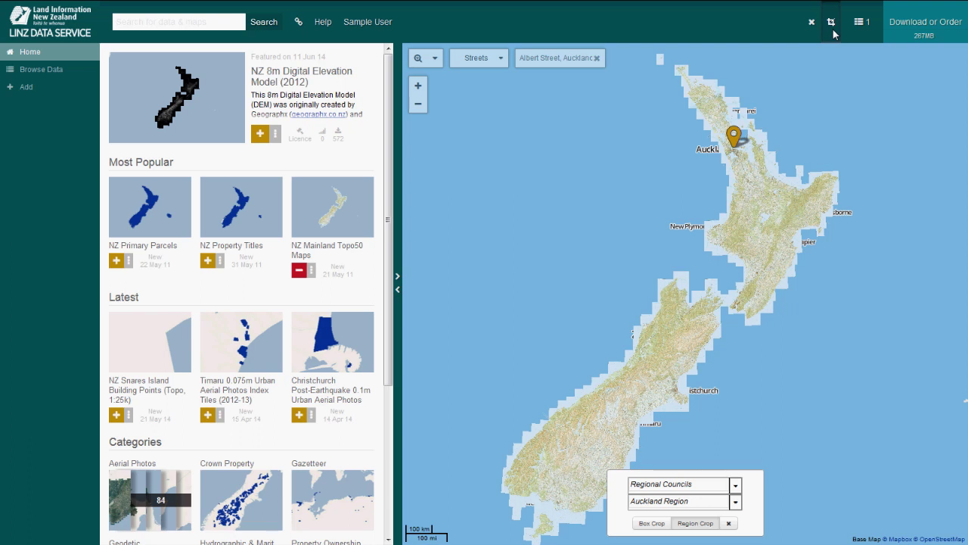
# Choose Southland Region from the regional council crop list.
pyautogui.hotkey('alt', 'Down')
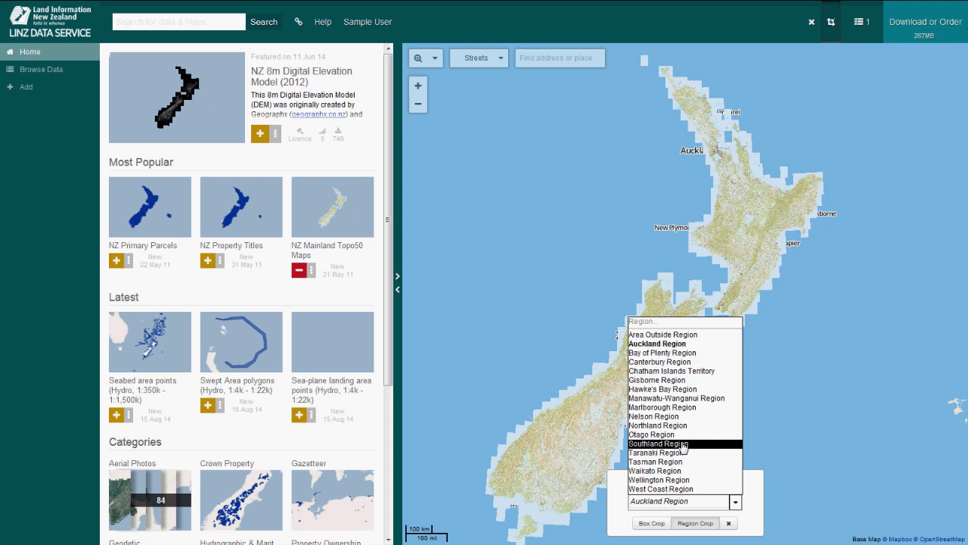
pyautogui.click(684, 445)
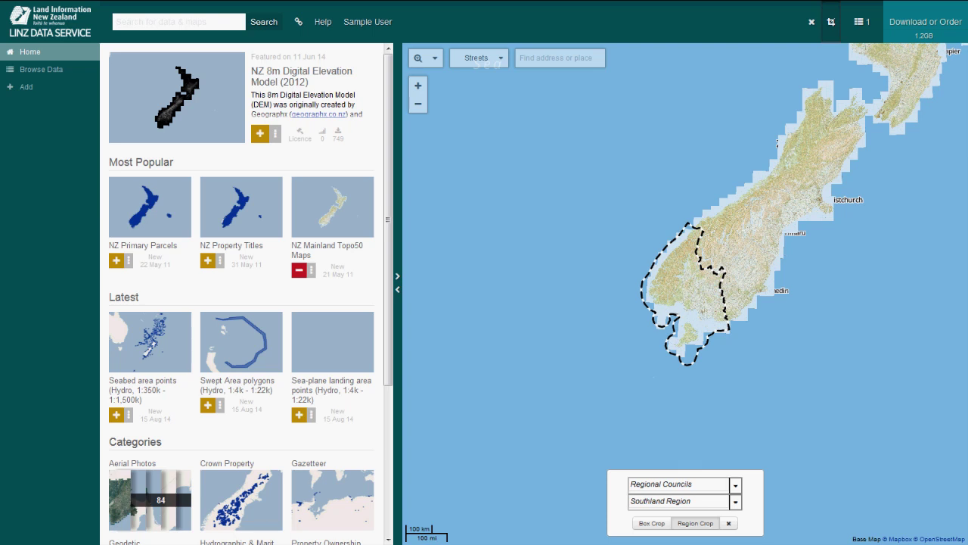
# Clear the selected items and view the NZ Property Titles layer metadata.
pyautogui.click(811, 25)
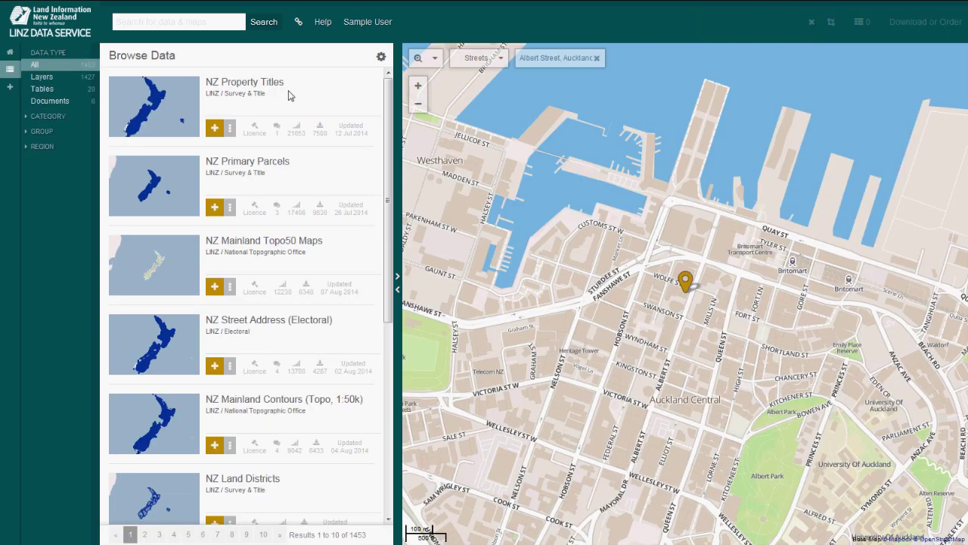
pyautogui.click(169, 94)
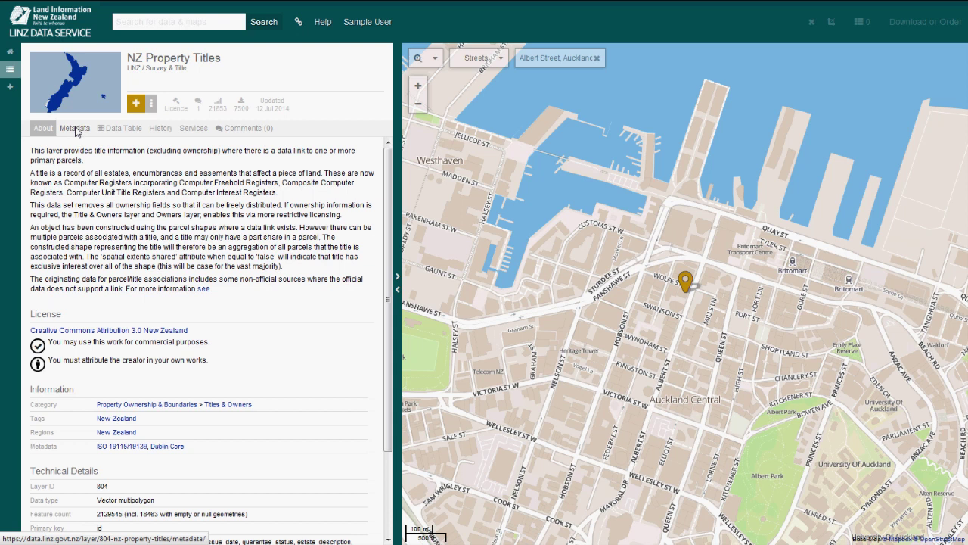
pyautogui.click(76, 131)
# Review Property Titles' Data Table, History, Services and Comments tabs, then choose a table search field.
pyautogui.click(119, 129)
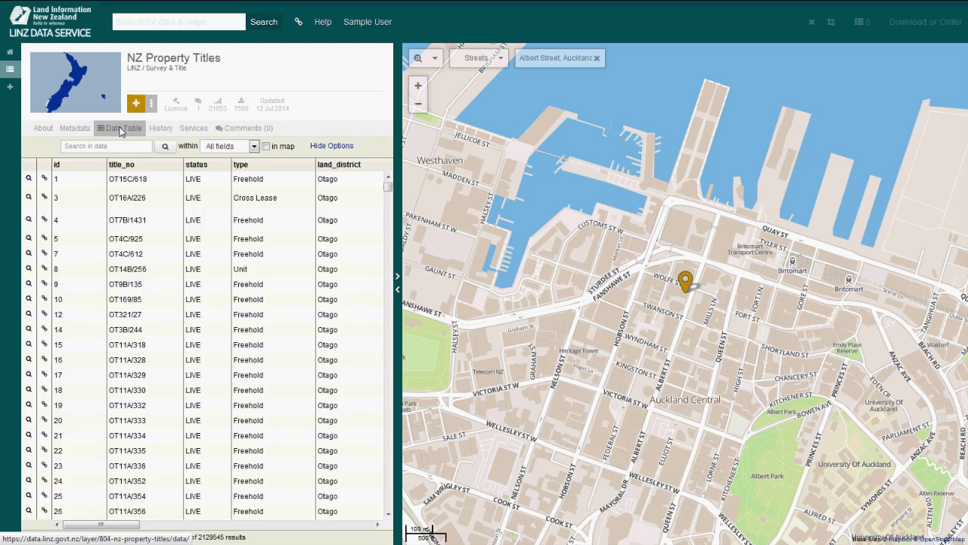
pyautogui.click(161, 128)
pyautogui.click(192, 129)
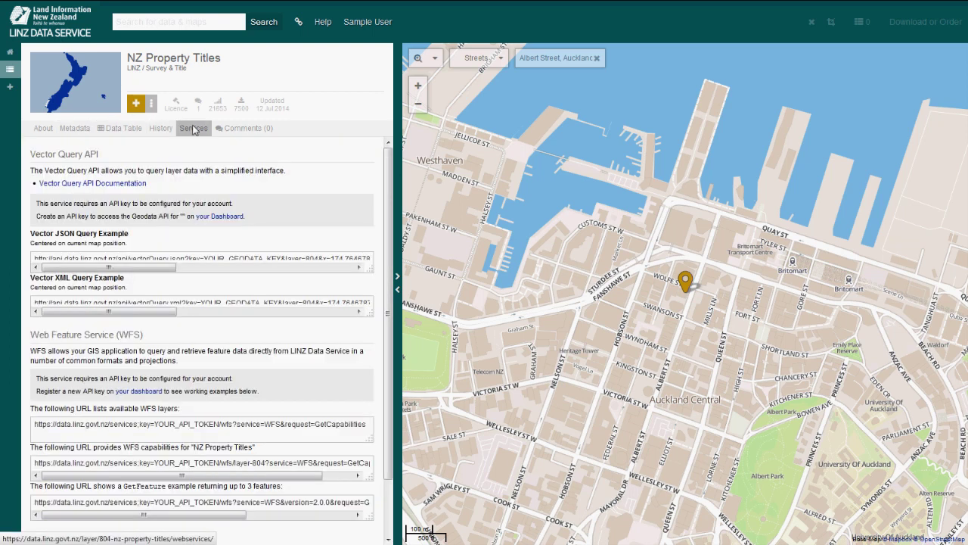
pyautogui.click(249, 129)
pyautogui.click(76, 129)
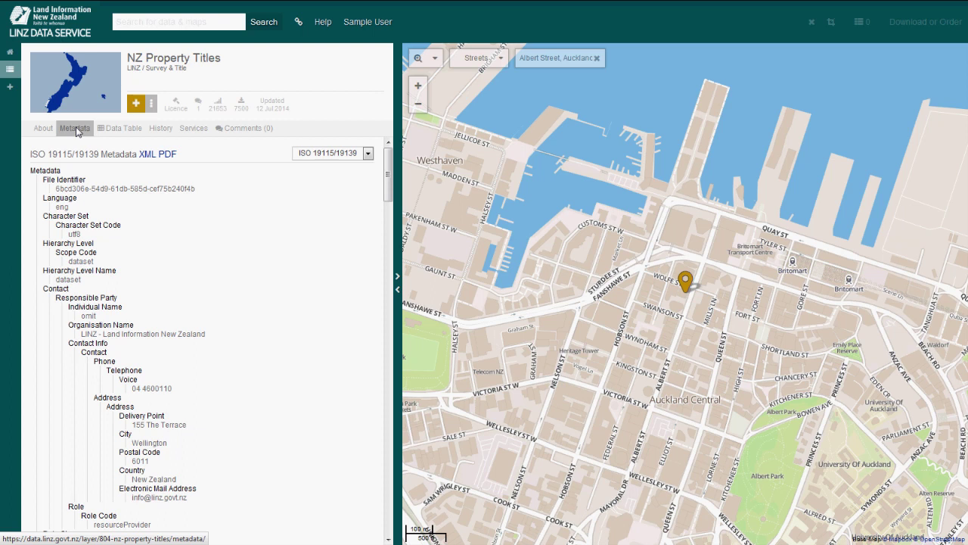
pyautogui.click(122, 129)
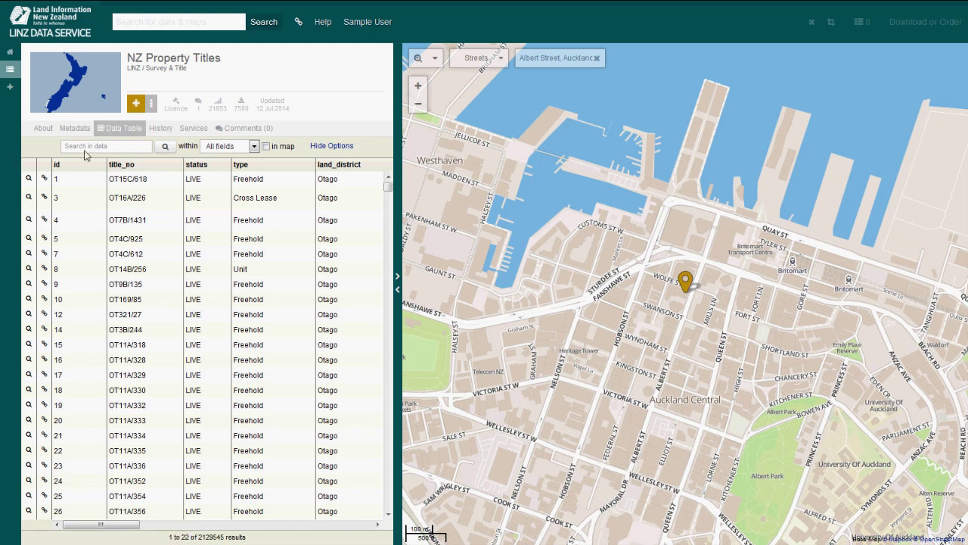
pyautogui.click(255, 148)
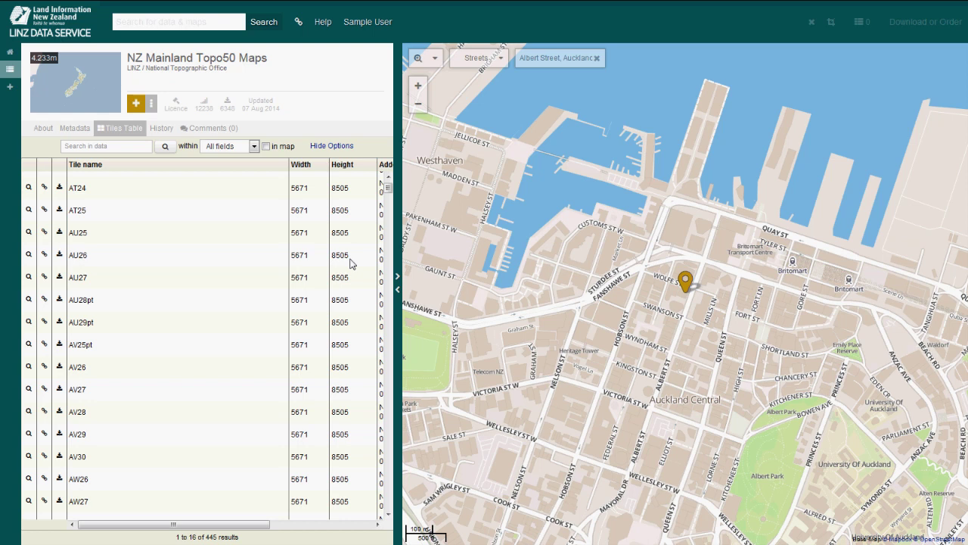
# Scroll the tiles table, view NZ Property Titles' Services and Comments, and begin a new comment.
pyautogui.scroll(-5, 351, 263)
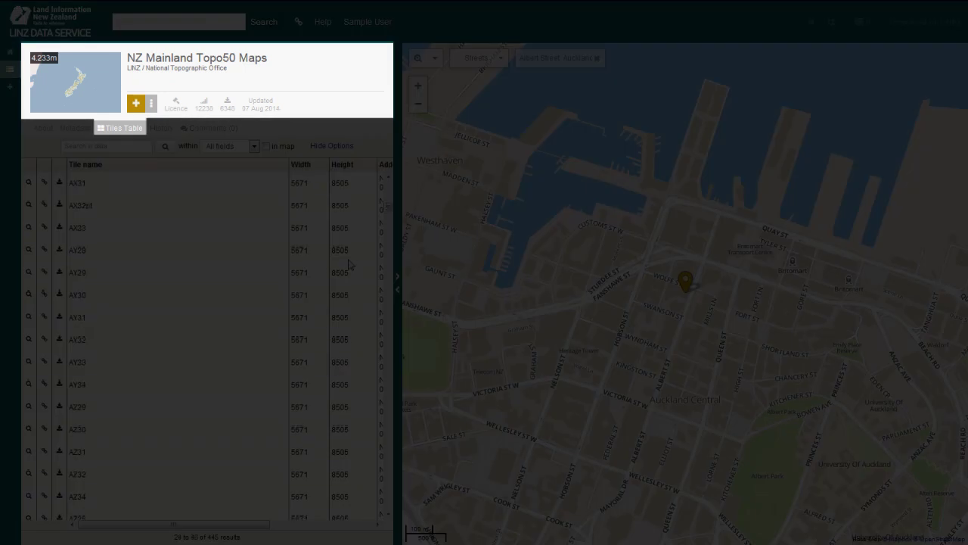
pyautogui.scroll(-1, 351, 262)
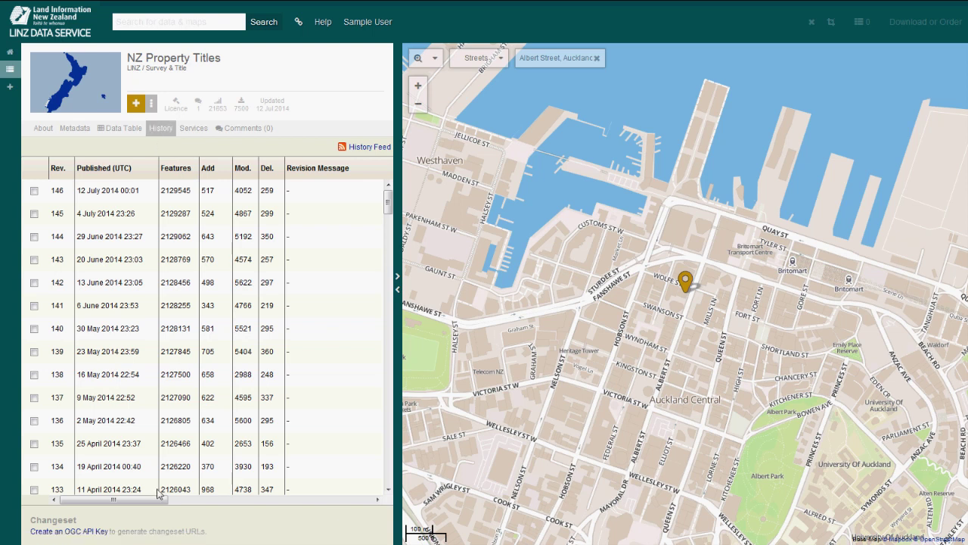
pyautogui.moveTo(135, 500); pyautogui.dragTo(93, 504)
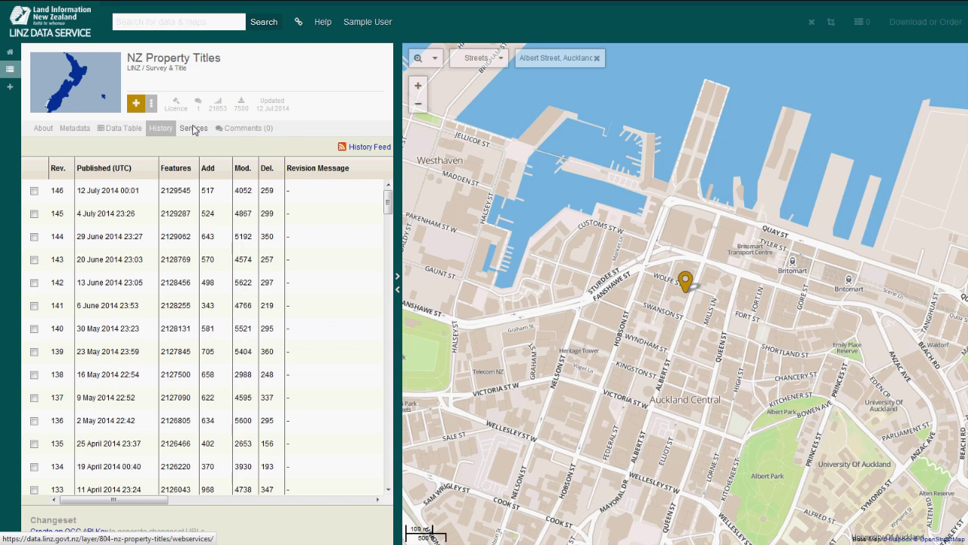
pyautogui.click(194, 128)
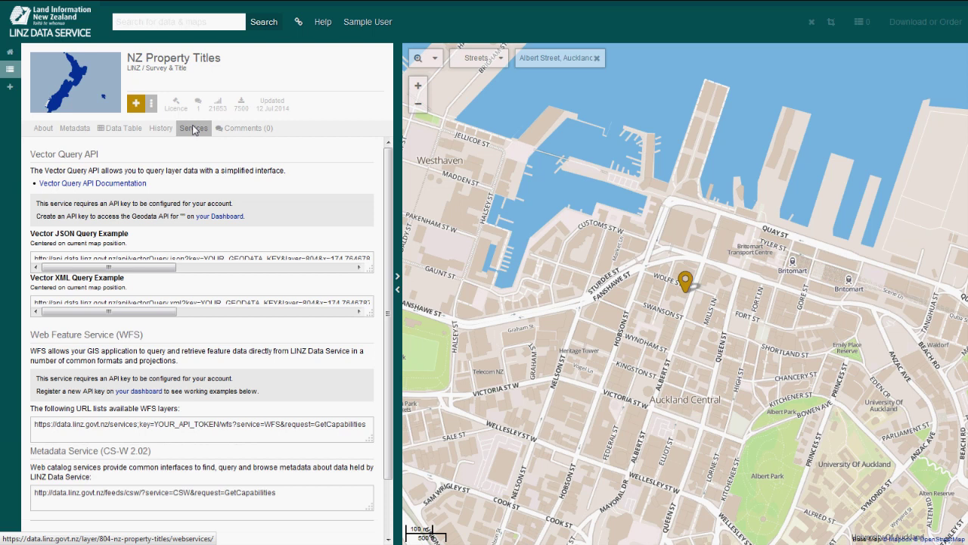
pyautogui.click(252, 128)
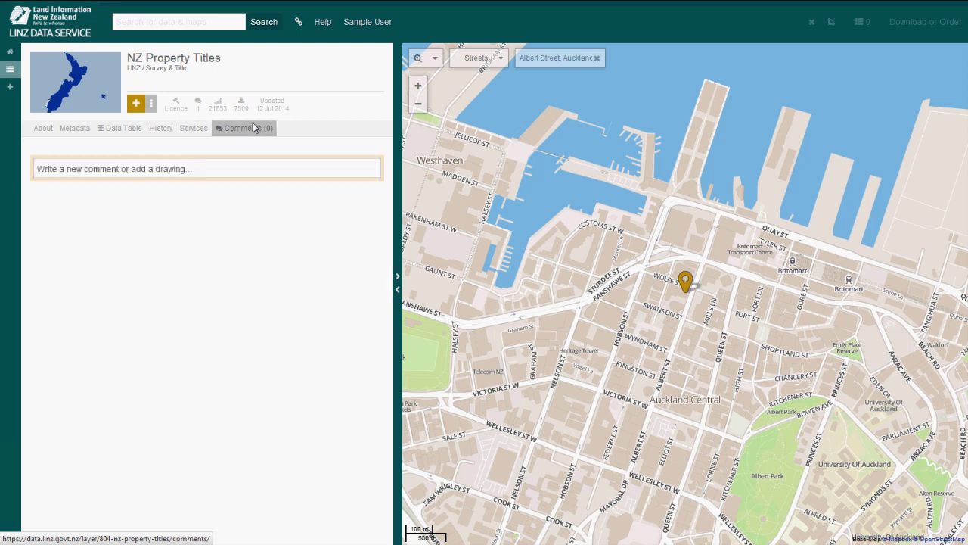
pyautogui.click(202, 177)
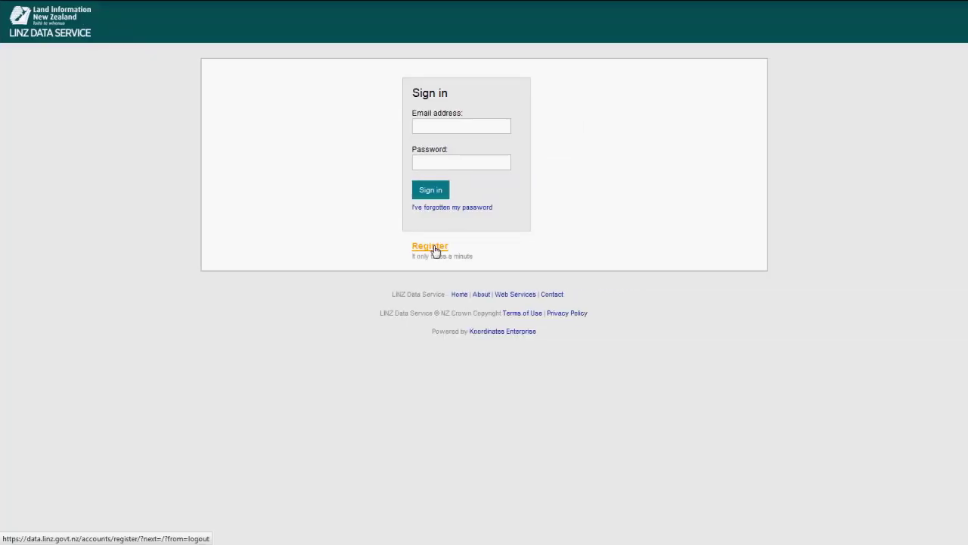
# Fill the registration form with a first name, last name and e-mail, then enter sign-in credentials.
pyautogui.click(430, 246)
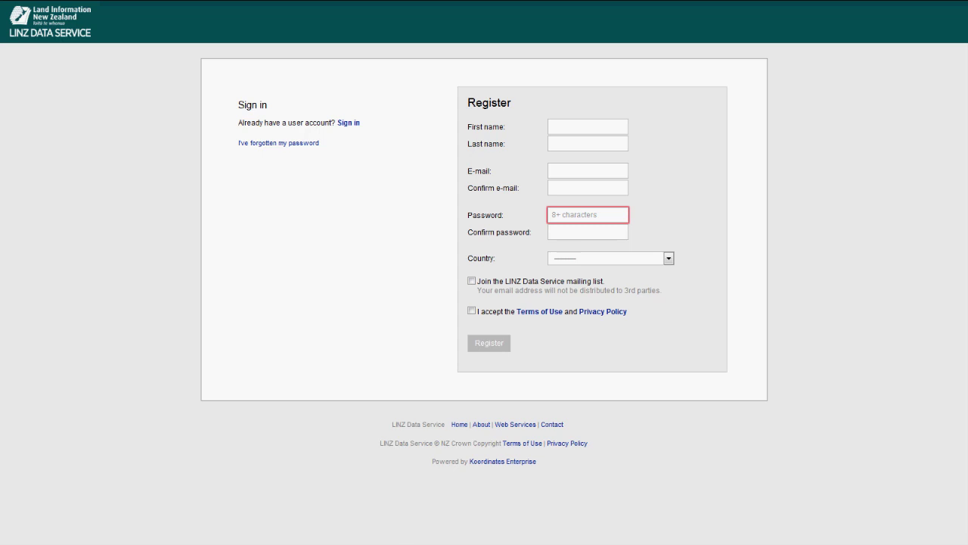
pyautogui.write('Sample')
pyautogui.press('Tab')
pyautogui.write('User')
pyautogui.press('Tab')
pyautogui.press('Tab')
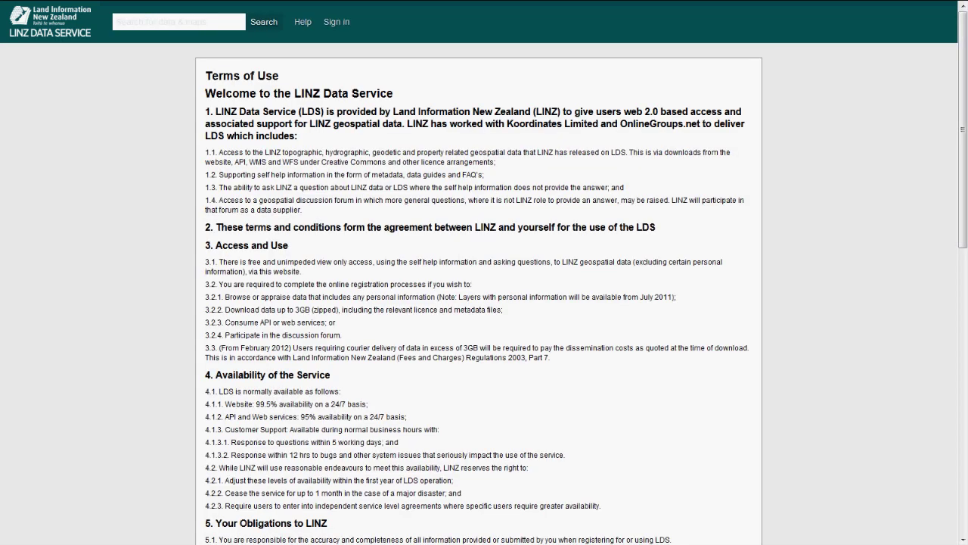
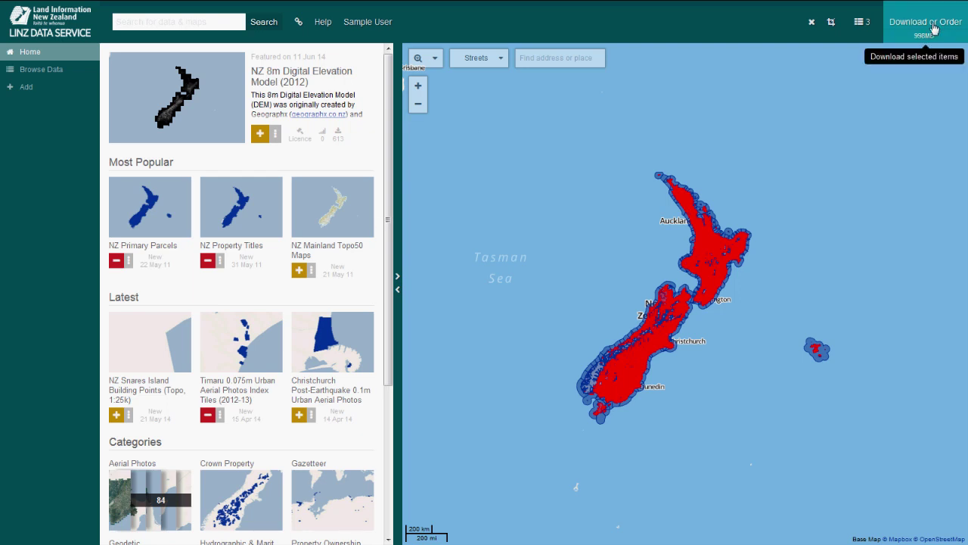
# Compare CAD, KML and CSV formats, then create the download as GIS Shapefile.
pyautogui.click(933, 24)
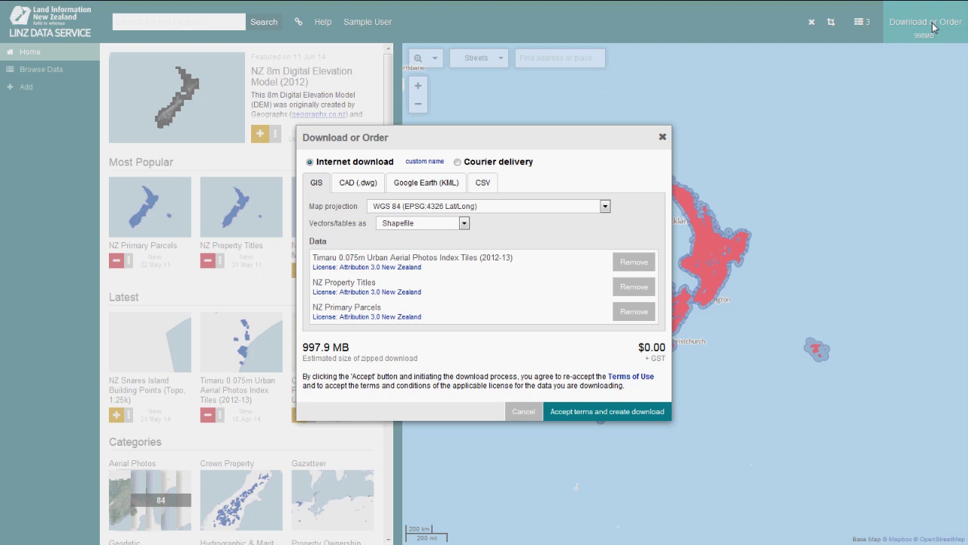
pyautogui.click(358, 184)
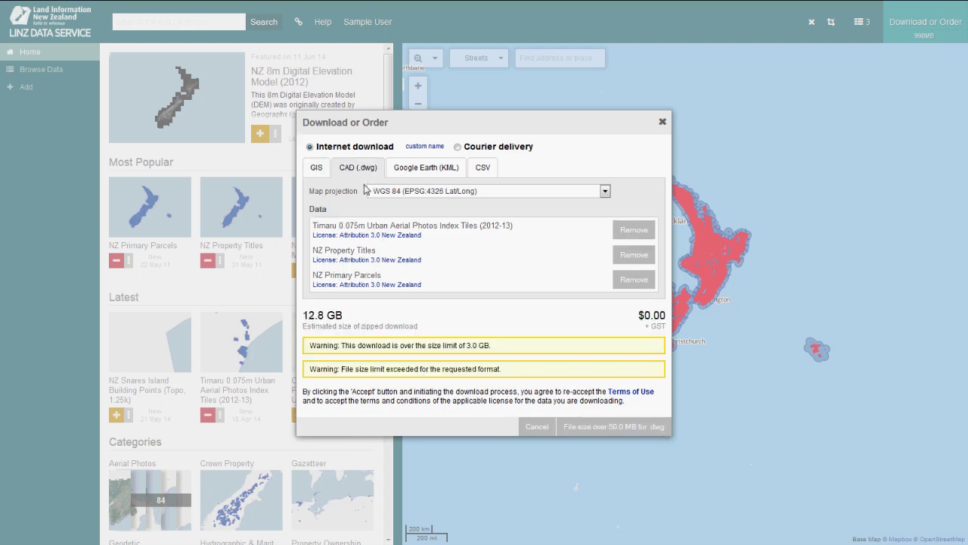
pyautogui.click(426, 168)
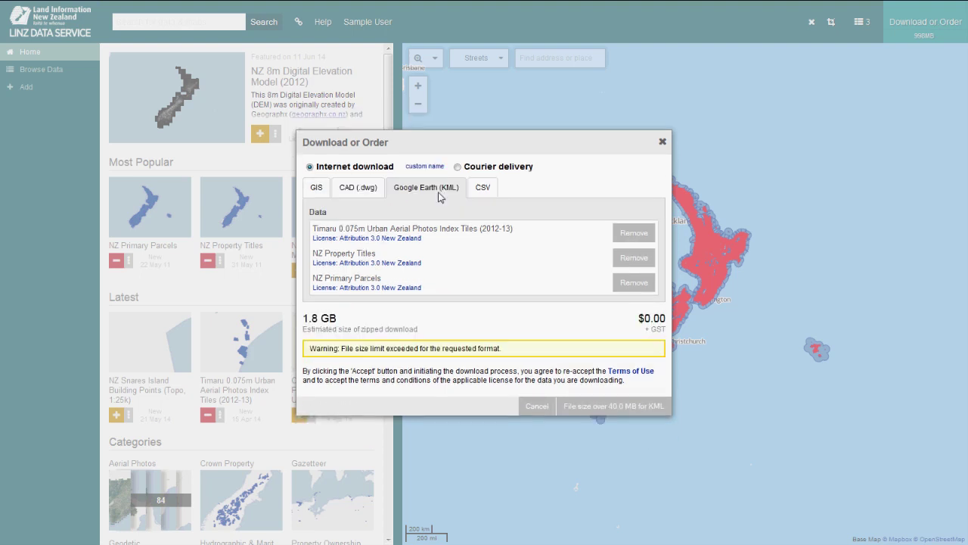
pyautogui.click(482, 188)
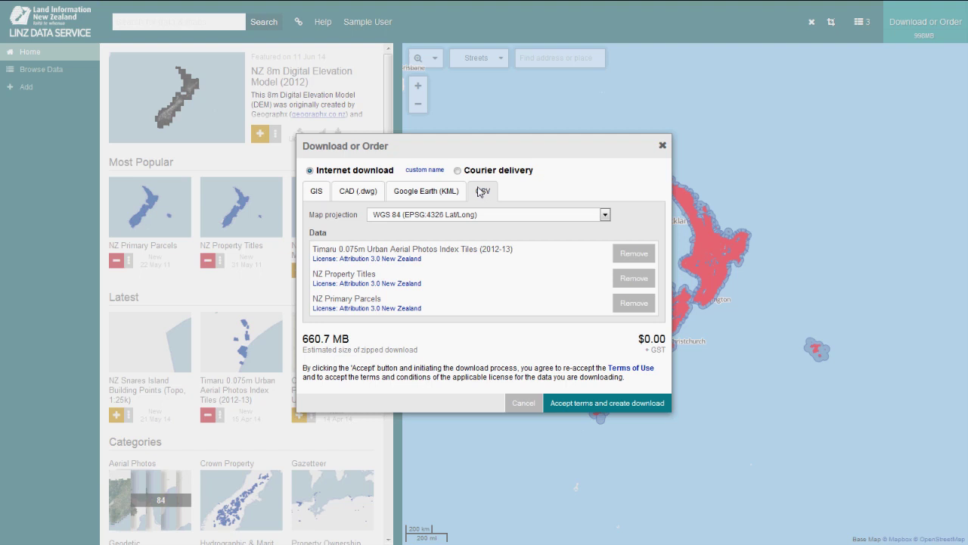
pyautogui.click(316, 189)
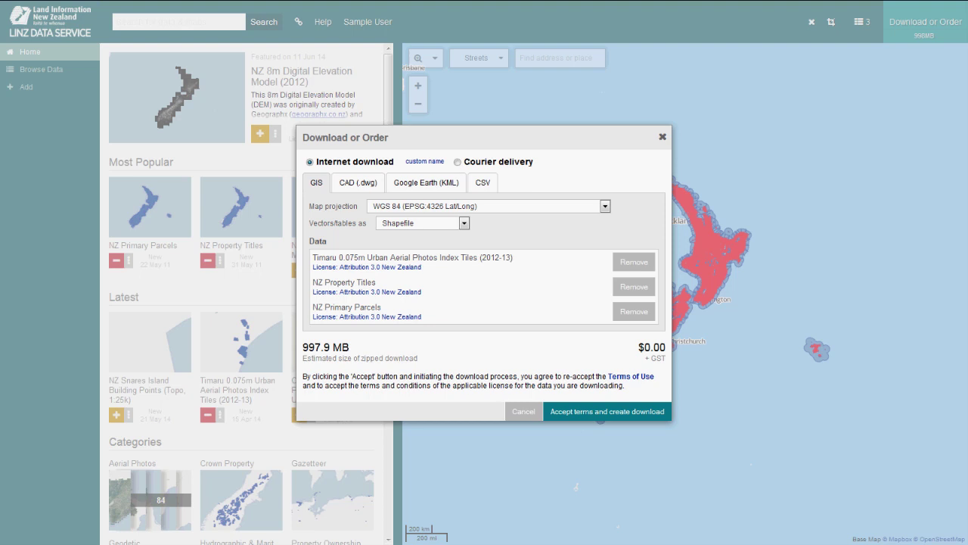
pyautogui.click(617, 413)
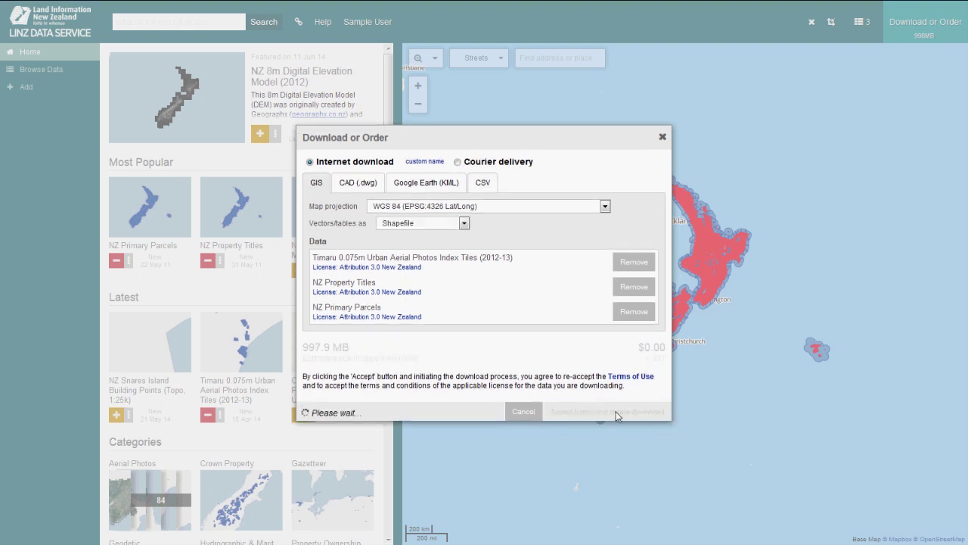